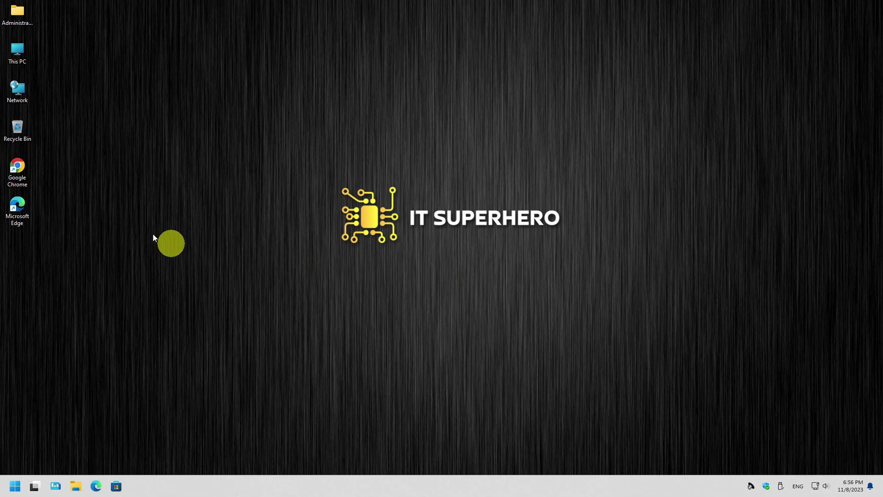
- Search 'ventoy' in Chrome and download ventoy-1.0.96-windows.zip from the Ventoy download page
double_click(17, 170)
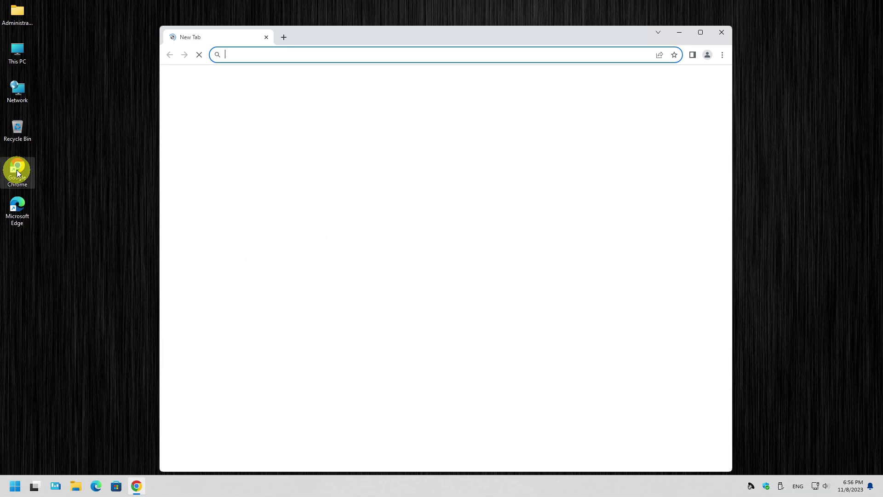
type("ventoy")
key("Return")
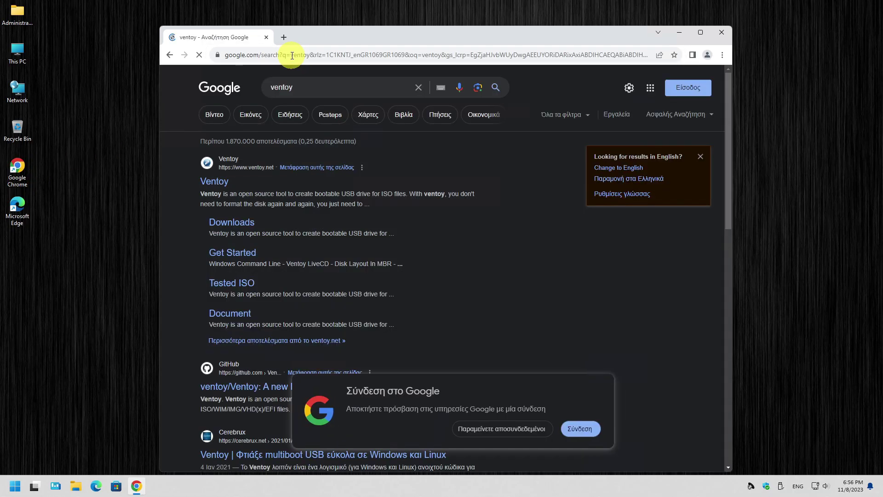
left_click(215, 182)
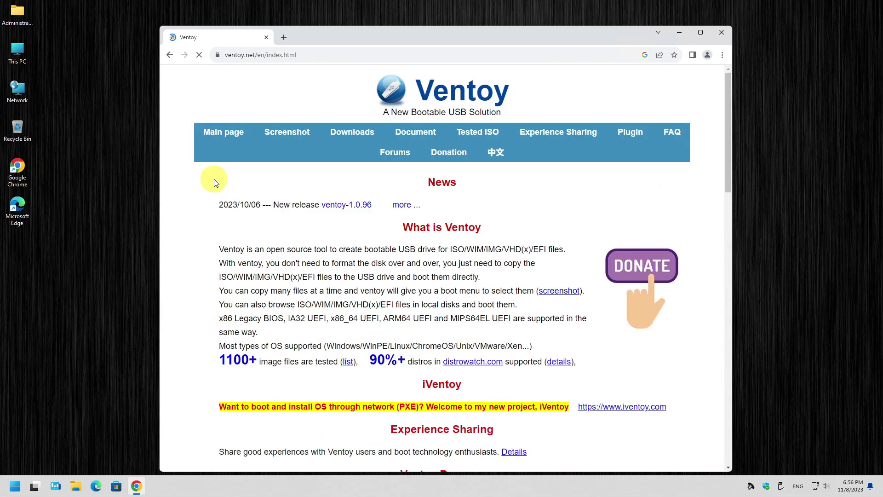
left_click(352, 137)
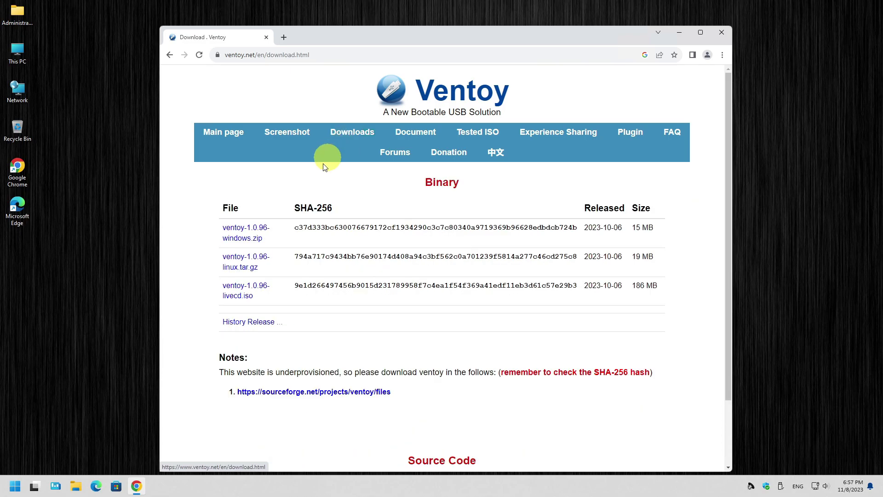
left_click(231, 233)
left_click(270, 289)
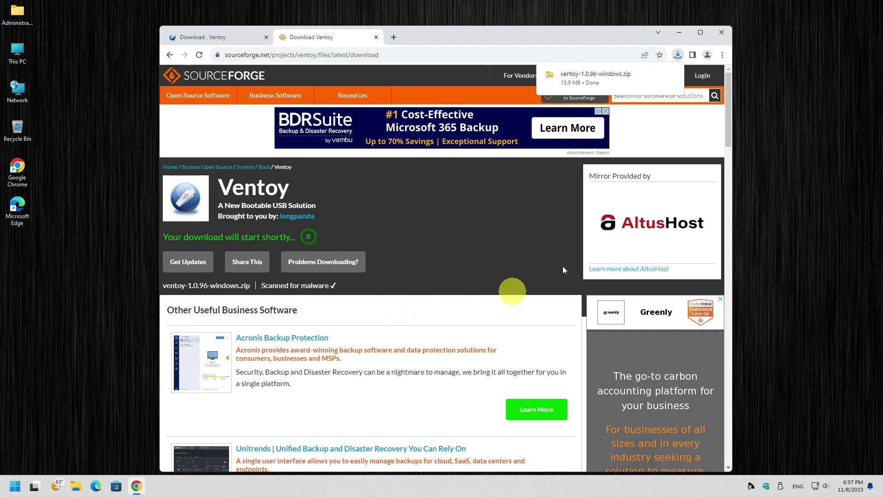
- Show the downloaded Ventoy zip in its Downloads folder
left_click(677, 55)
left_click(677, 56)
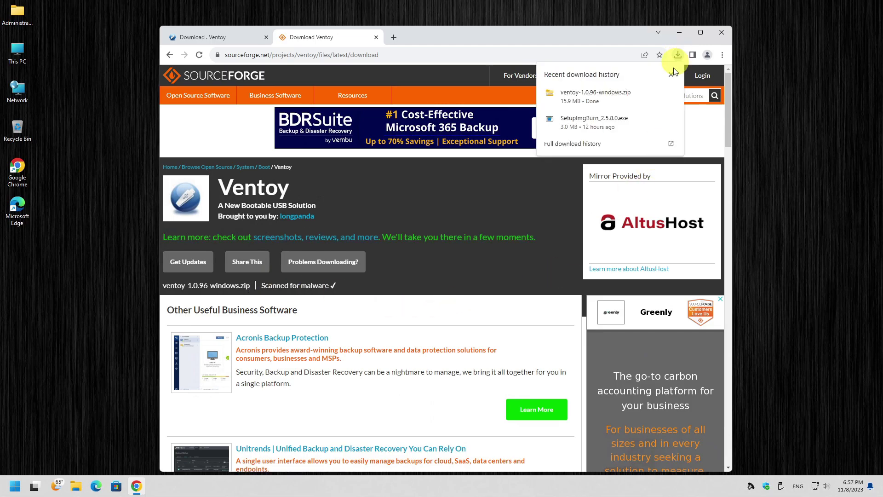
left_click(658, 95)
- Extract the Ventoy zip into a ventoy-1.0.96-windows folder
right_click(392, 263)
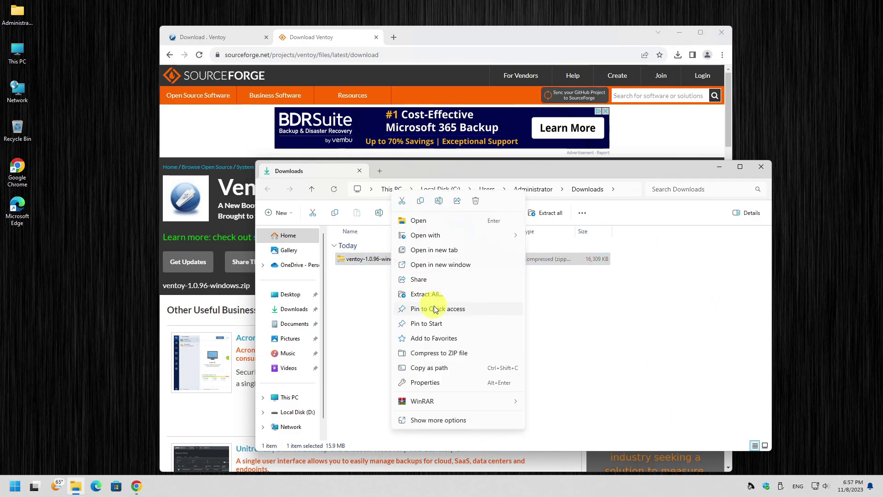
mouse_move(468, 401)
left_click(559, 431)
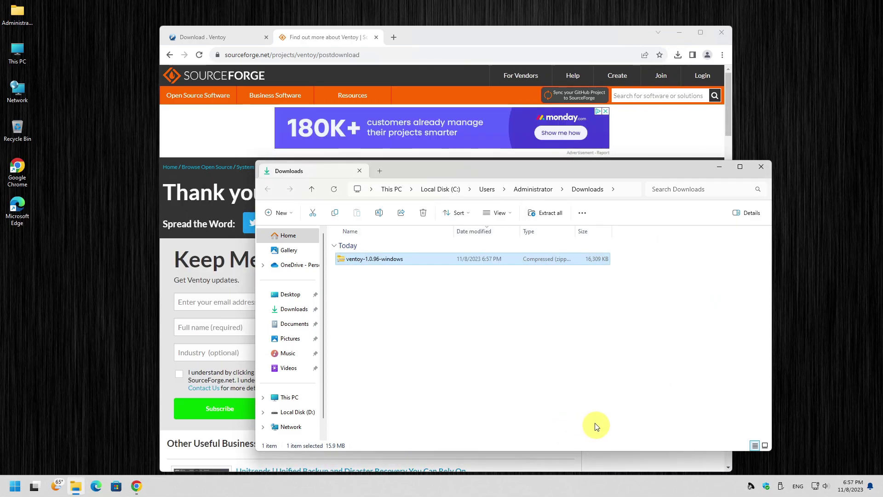
- Close Chrome and open the extracted ventoy-1.0.96-windows\ventoy-1.0.96 folder
left_click(722, 36)
left_click(723, 36)
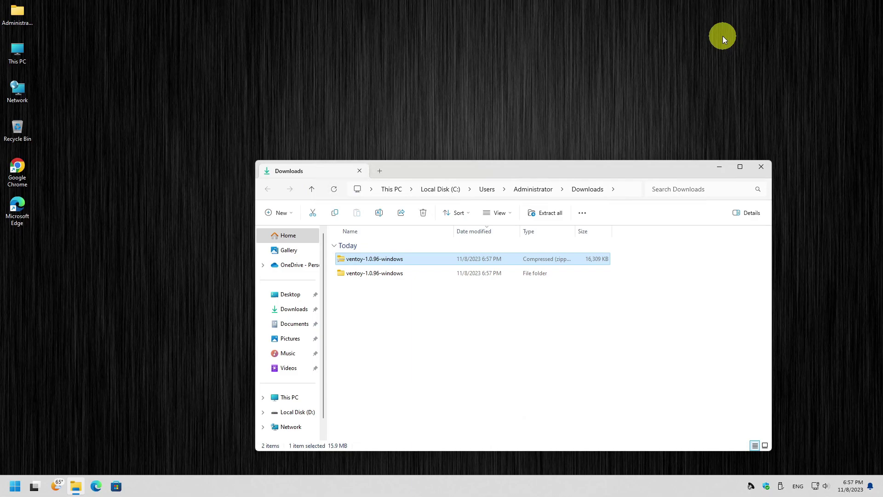
double_click(378, 274)
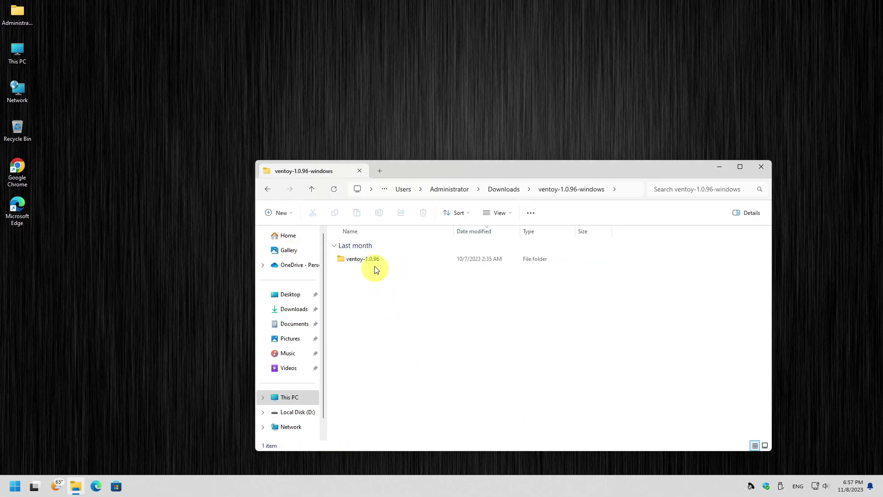
double_click(371, 259)
- Launch Ventoy2Disk and select the 64GB Phison drive as the target device
double_click(371, 273)
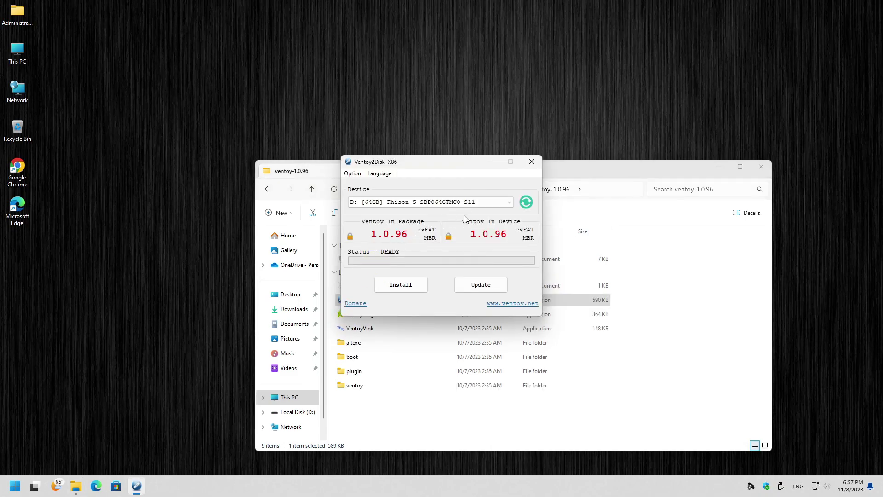
left_click(508, 202)
left_click(509, 205)
- Install Ventoy 1.0.96 on the drive, confirming the erase warnings, then close Ventoy2Disk
left_click(416, 284)
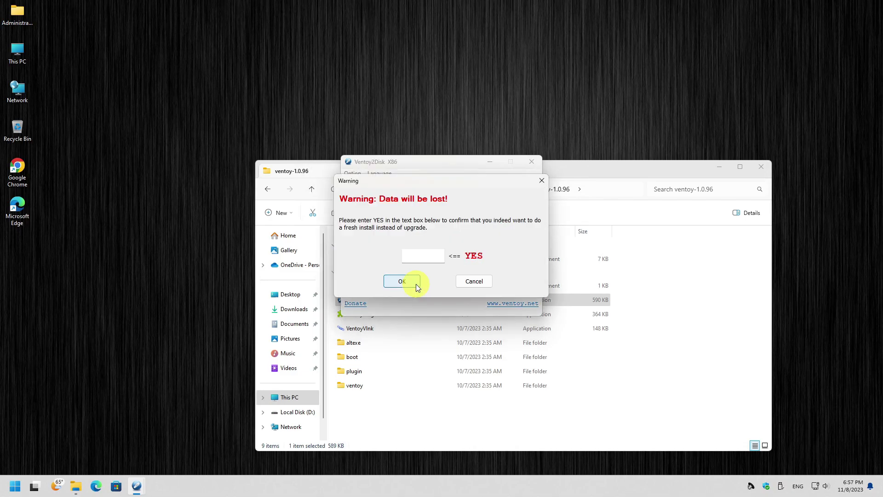
left_click(427, 259)
left_click(411, 284)
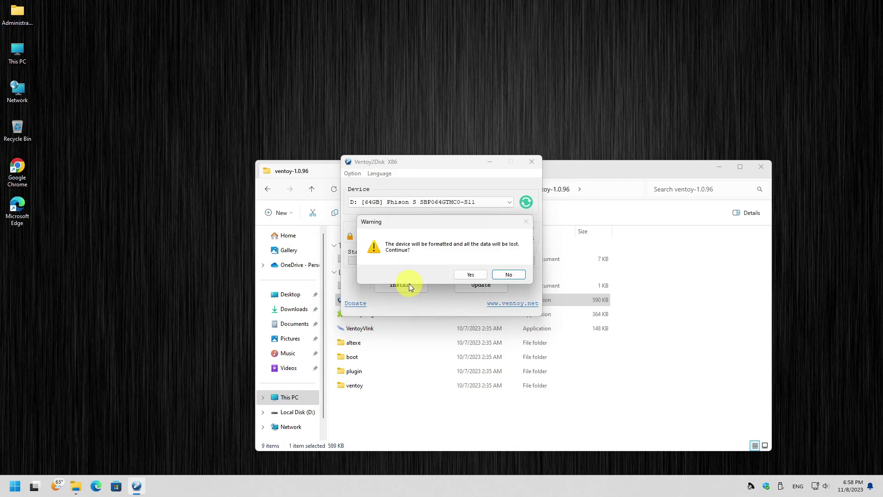
left_click(471, 276)
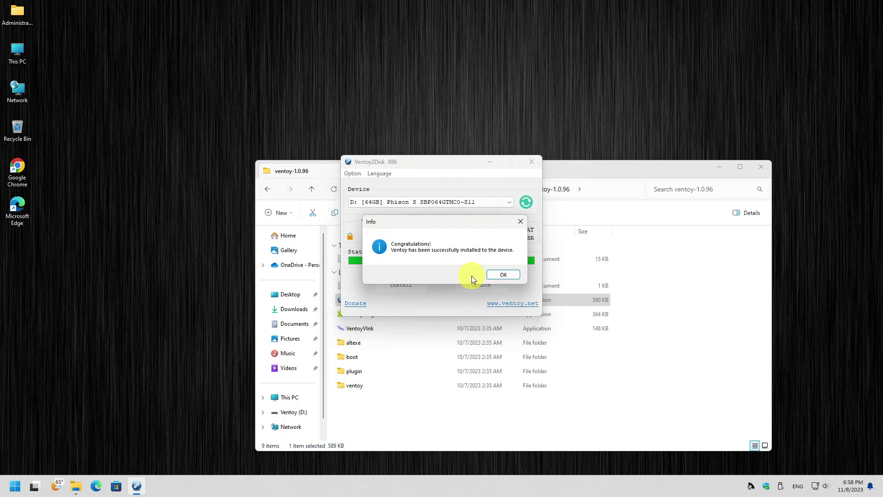
left_click(493, 275)
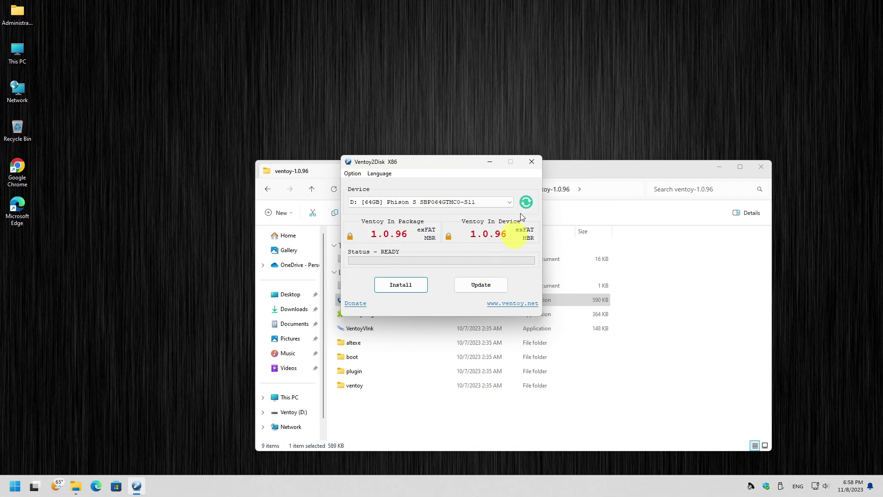
left_click(533, 166)
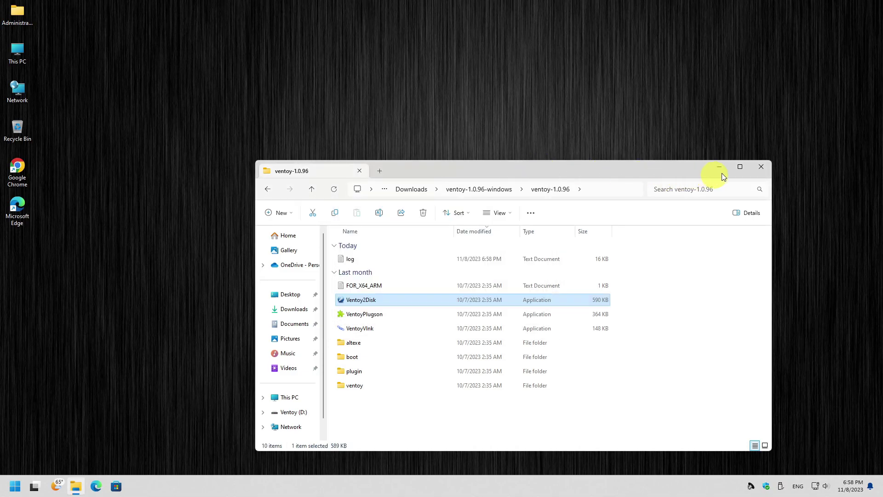
- Select and copy the 15 ISO and image files in Downloads, including Windows11.iso and Windows10.iso
left_click(760, 169)
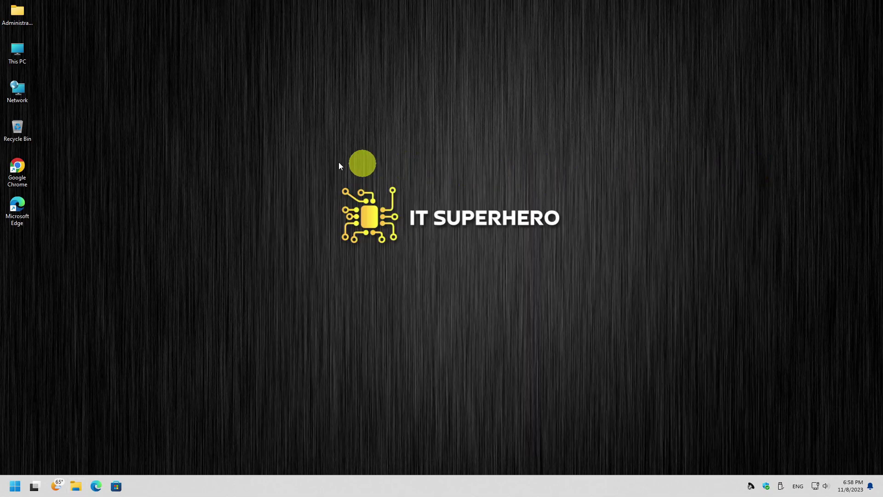
double_click(21, 50)
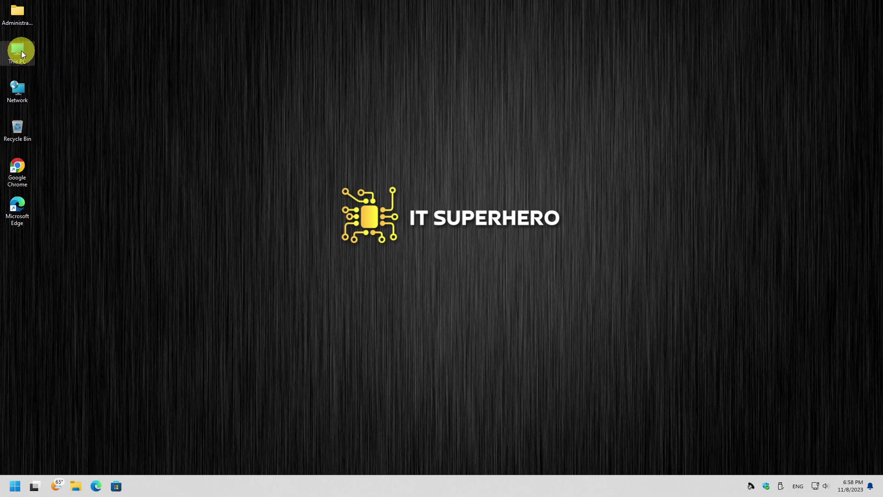
left_click(305, 321)
left_click_drag(678, 288, 487, 378)
scroll(488, 379, "down", 2)
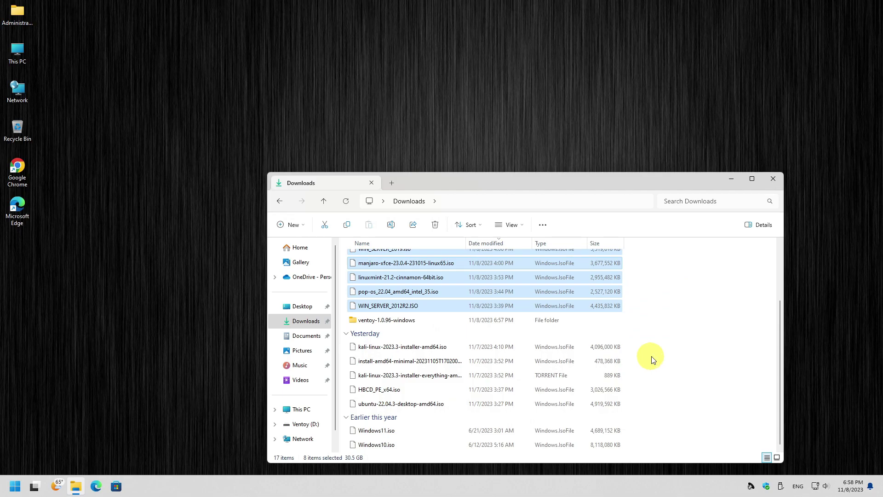
left_click_drag(653, 341, 513, 405)
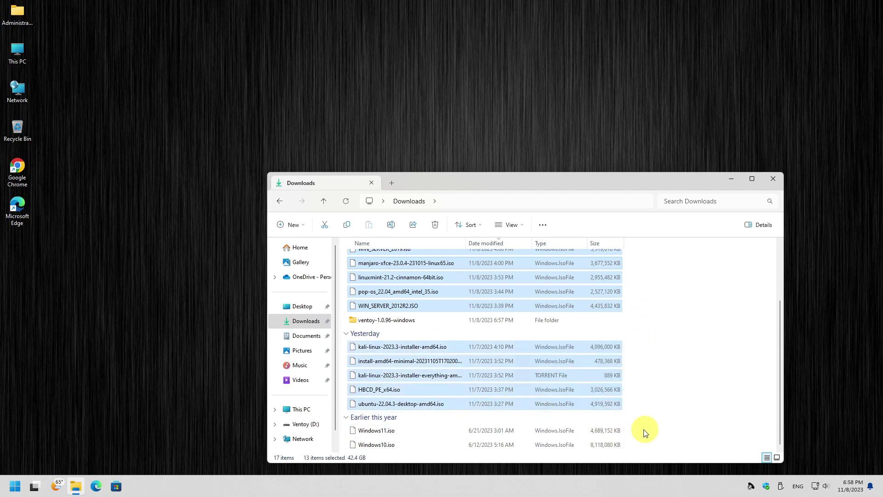
left_click_drag(644, 430, 646, 449)
key("ctrl+c")
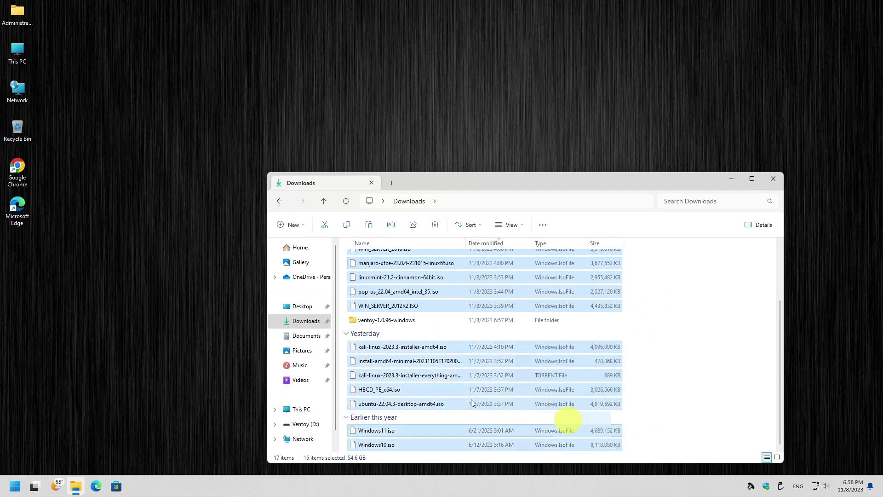
- Paste the copied files onto the Ventoy (D:) drive, then close File Explorer
left_click(302, 415)
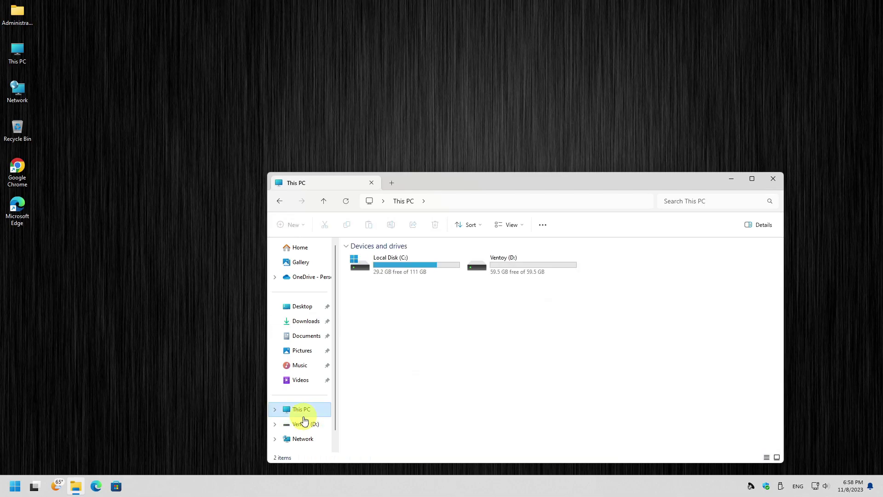
double_click(514, 275)
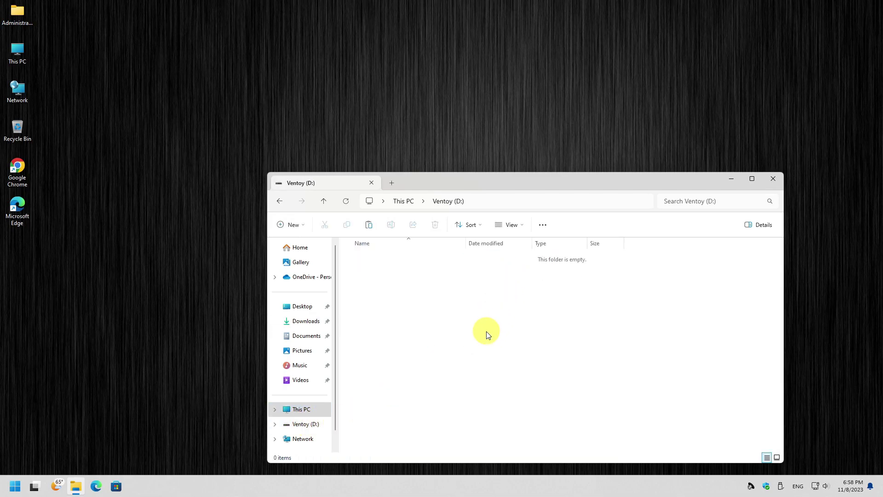
key("ctrl+v")
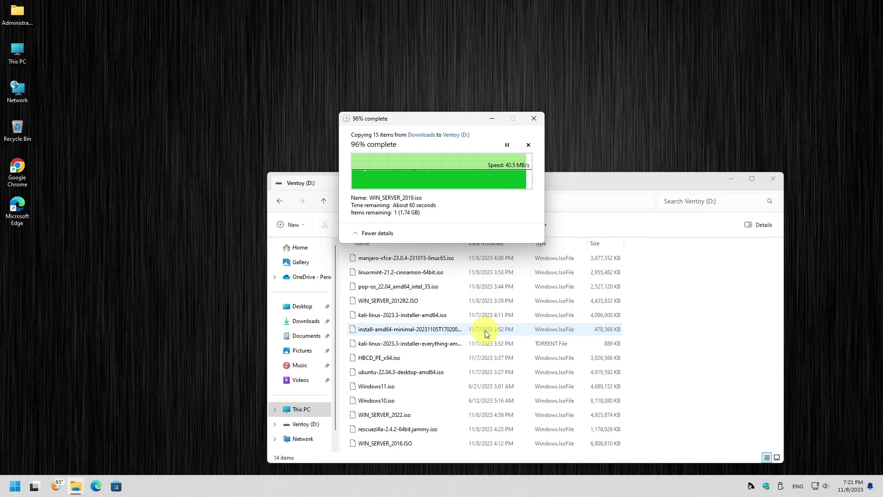
left_click(773, 178)
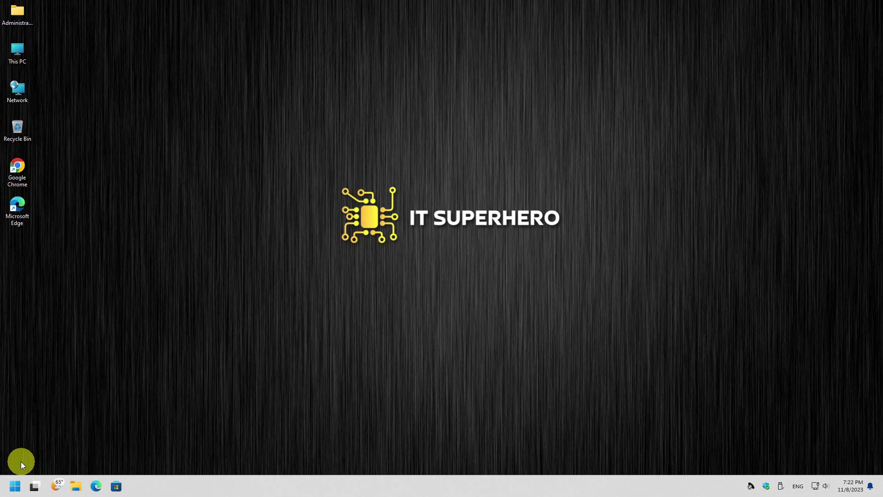
- Restart the computer from the Start menu's power options
left_click(14, 484)
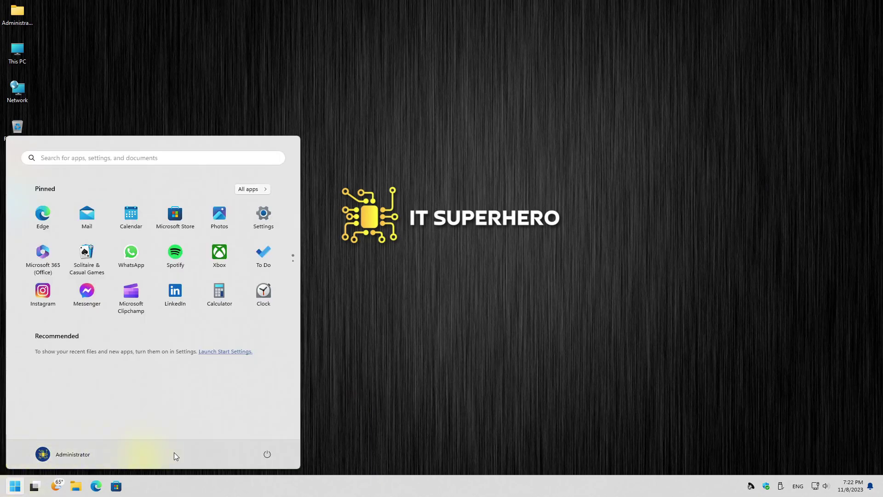
left_click(268, 456)
left_click(269, 438)
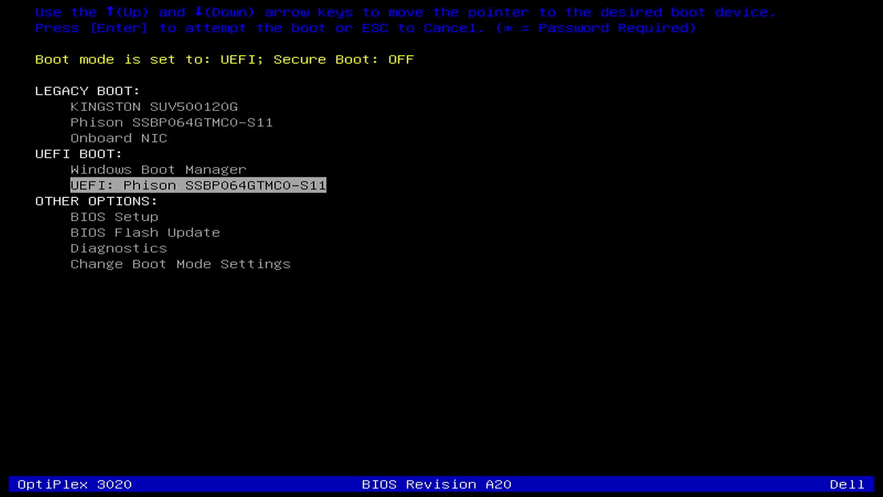
- Boot from 'UEFI: Phison SSBP064GTMC0-S11' in the boot device menu
key("Return")
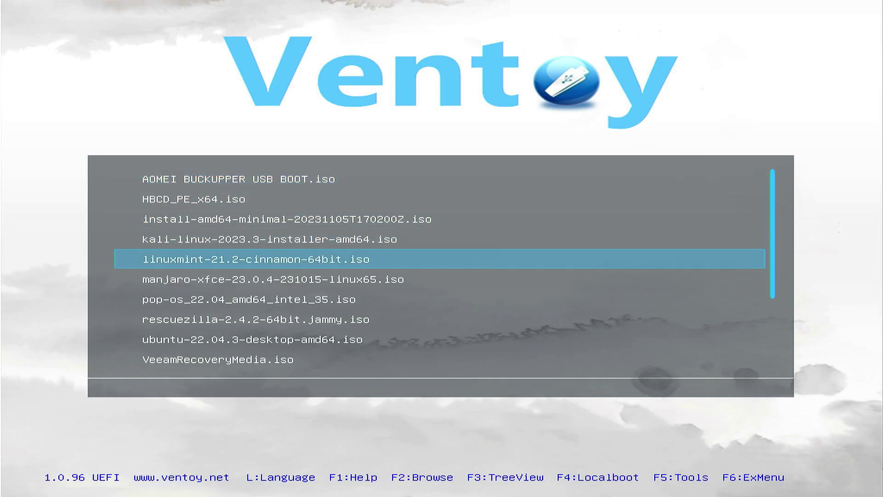
key("Down")
key("Down")
key("Down")
key("Down")
key("Down")
key("Down")
key("Down")
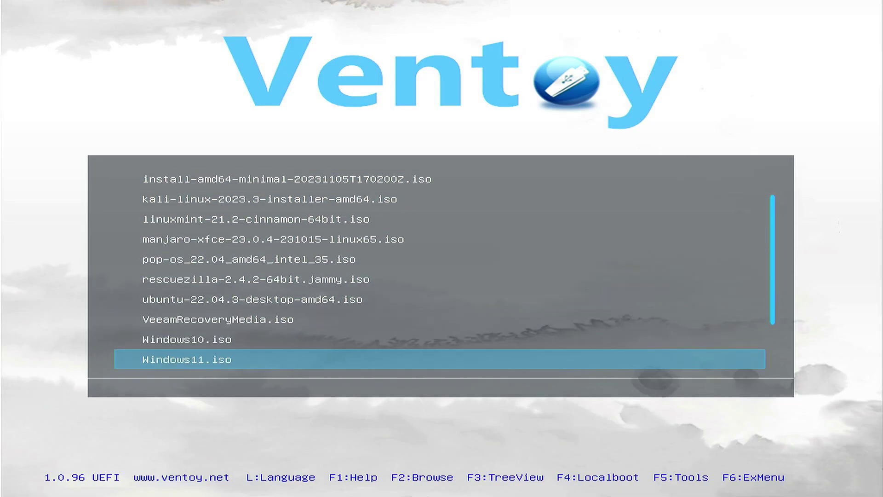
- Choose Windows11.iso in the Ventoy menu and boot it
key("Return")
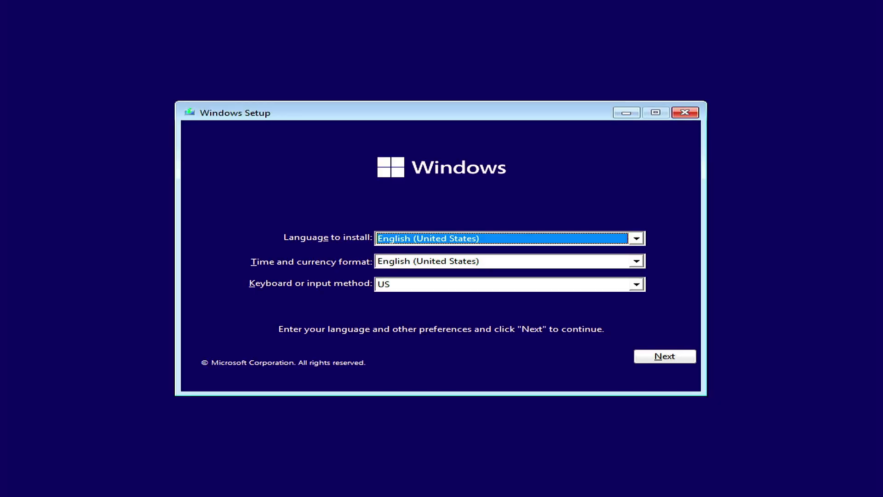
- Cancel Windows Setup and confirm Yes to let the computer restart
key("Escape")
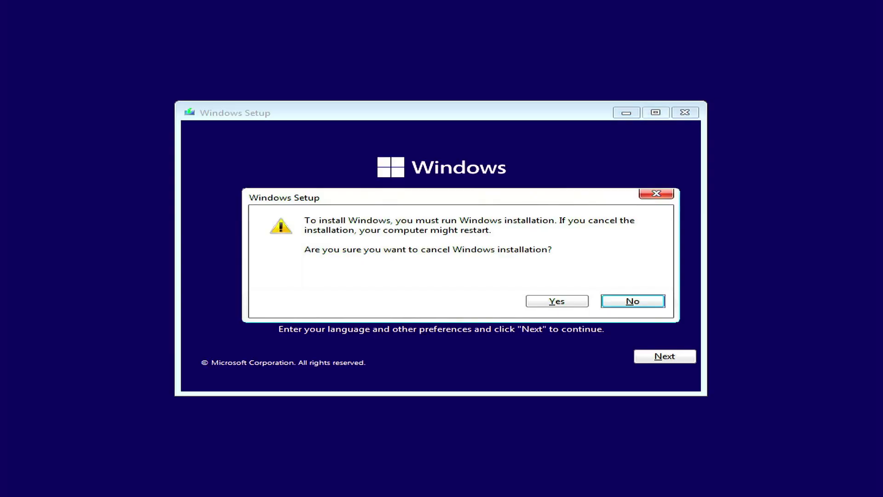
key("Left")
key("Return")
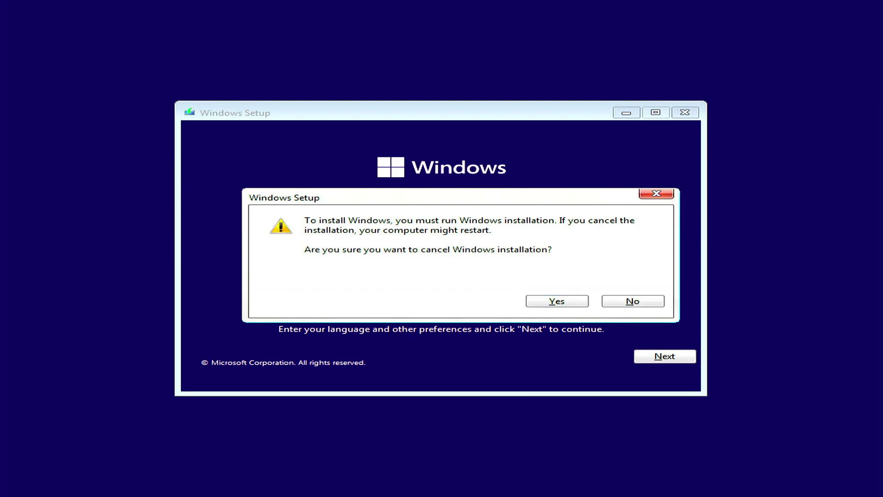